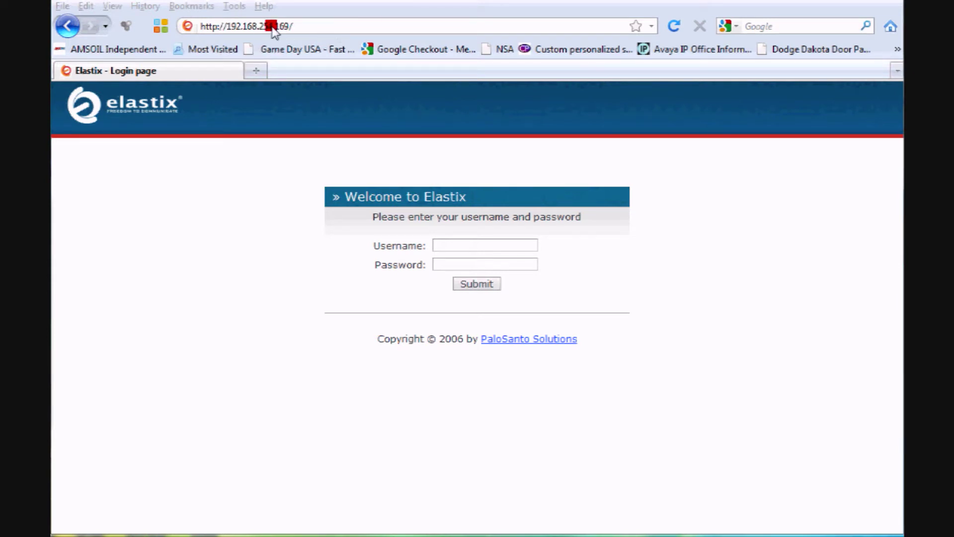
Enter the administrator username and password on the Elastix login page and sign in.
left_click(444, 245)
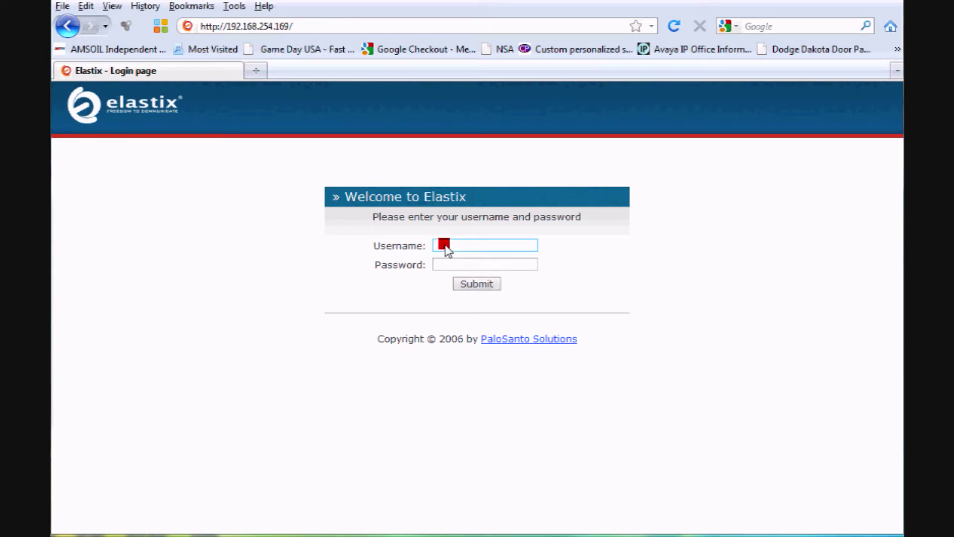
type("admin")
key("Tab")
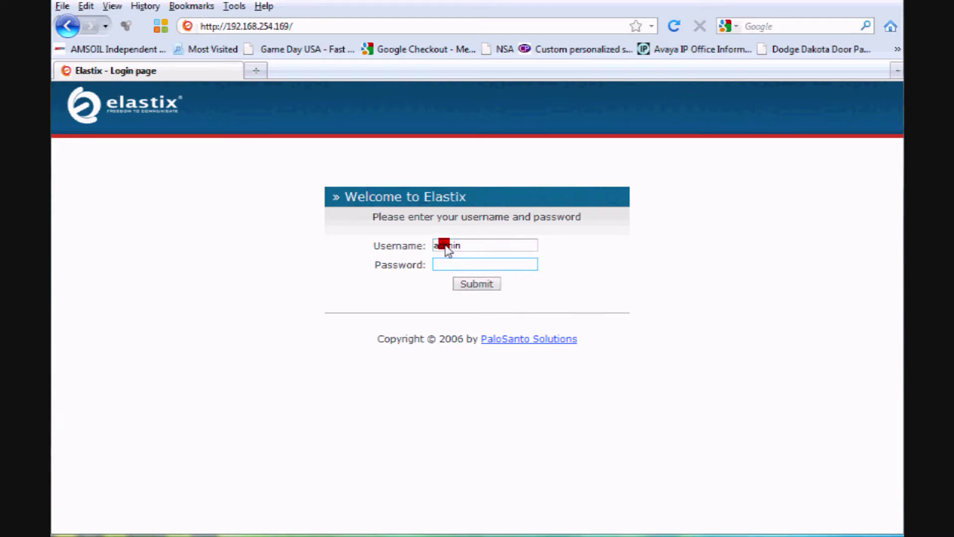
type("palosanto")
left_click(489, 285)
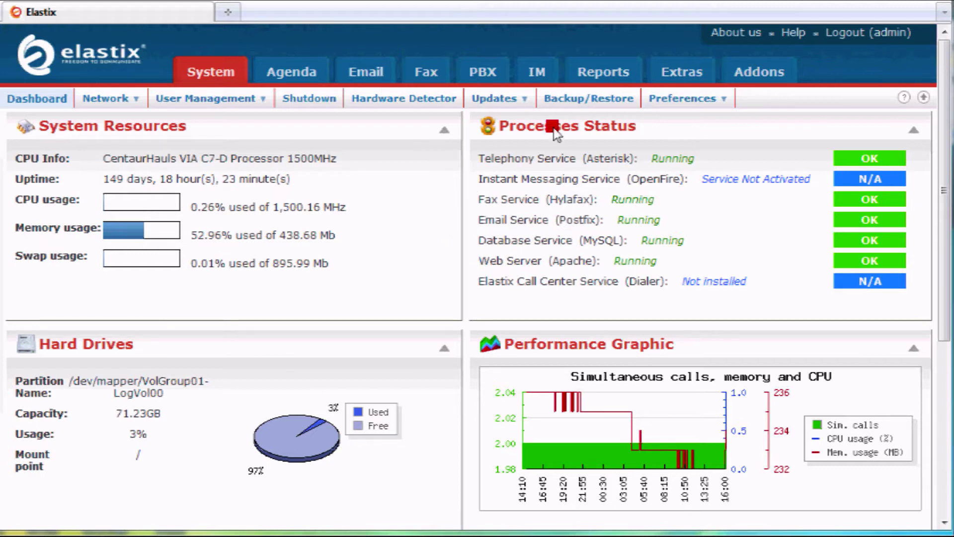
Go to PBX Configuration and open extension 200 from the extensions list.
left_click(485, 67)
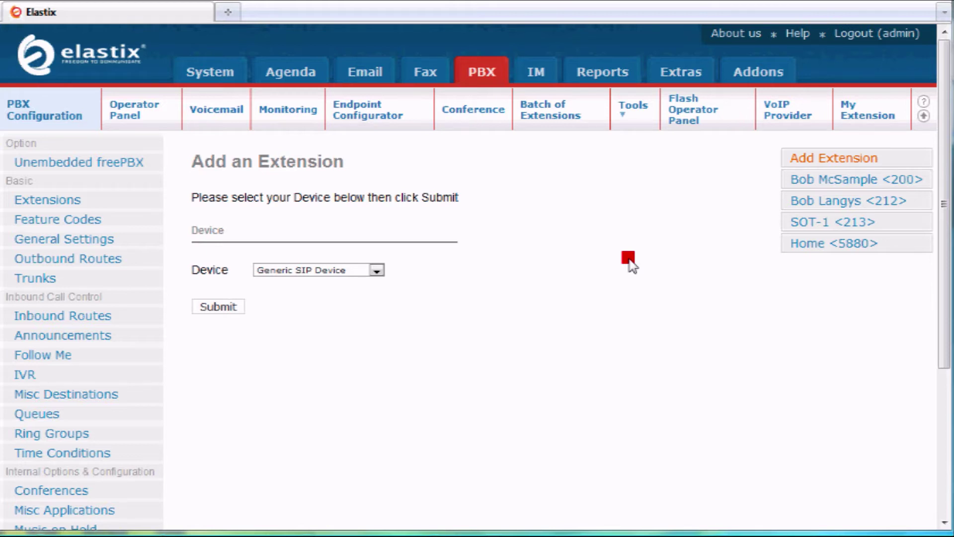
left_click(806, 183)
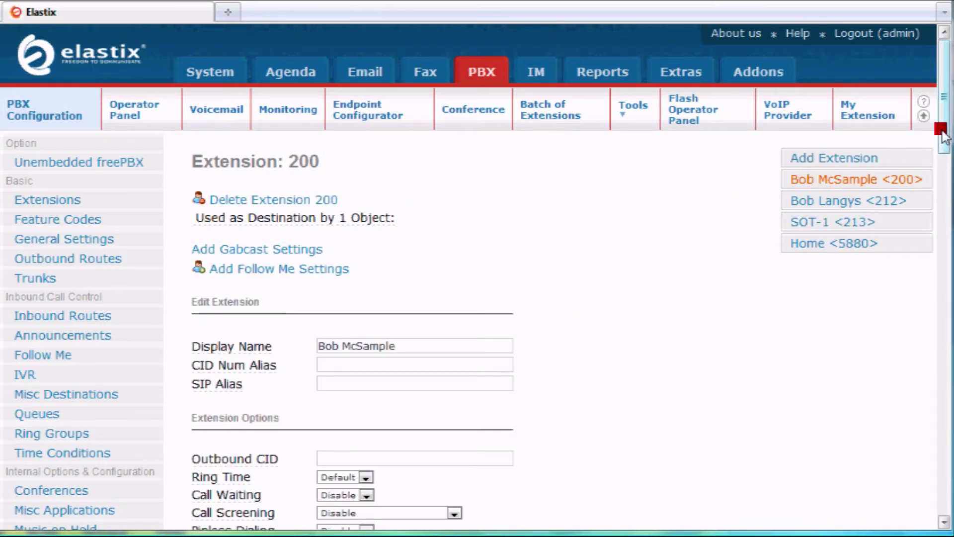
Review extension 200's display name, DID fields and SIP device options, leaving them unchanged.
left_click_drag(943, 135, 943, 159)
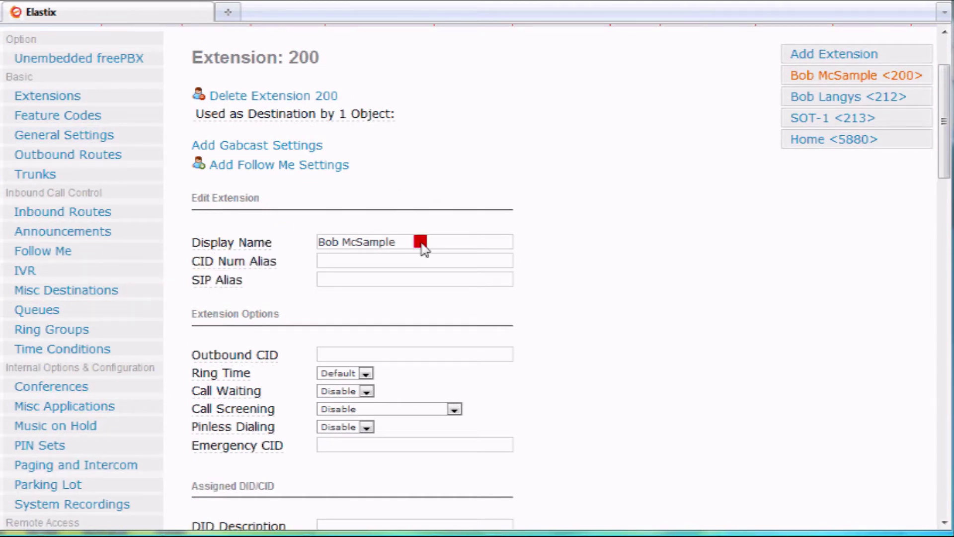
left_click(422, 249)
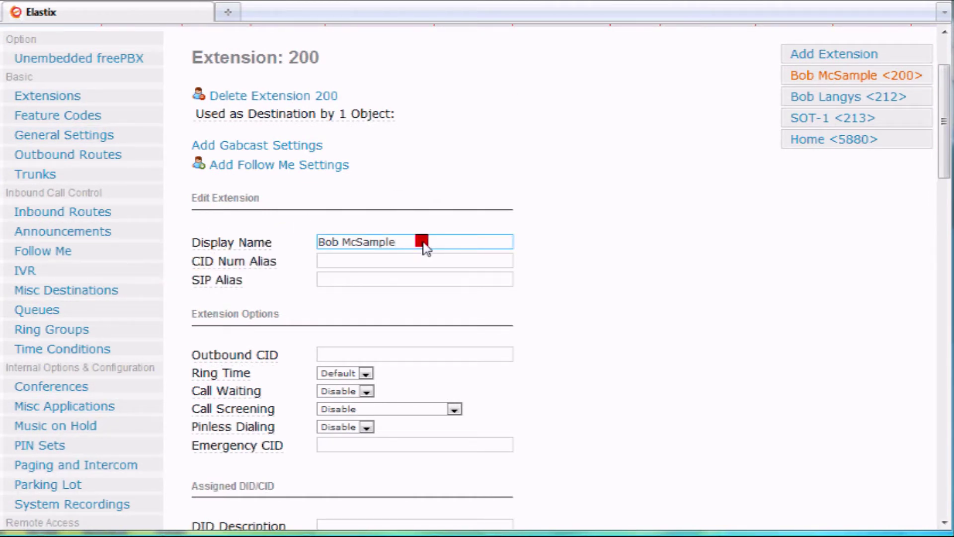
left_click(709, 227)
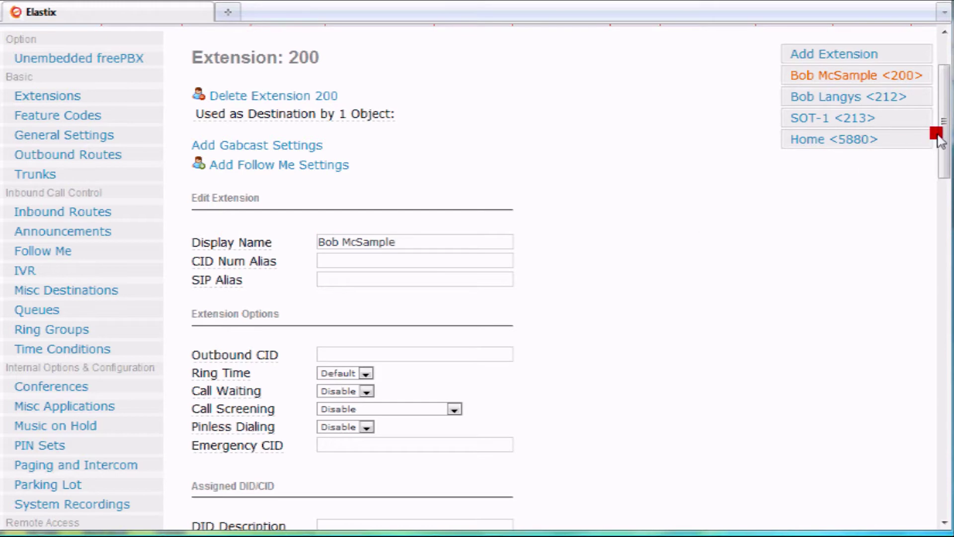
scroll(940, 136, "down", 3)
scroll(937, 187, "down", 9)
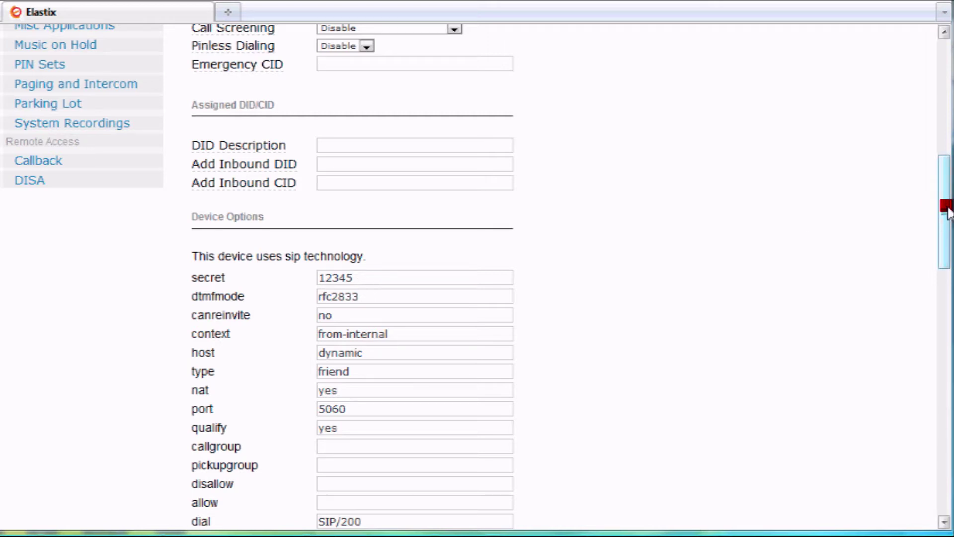
left_click_drag(947, 209, 926, 399)
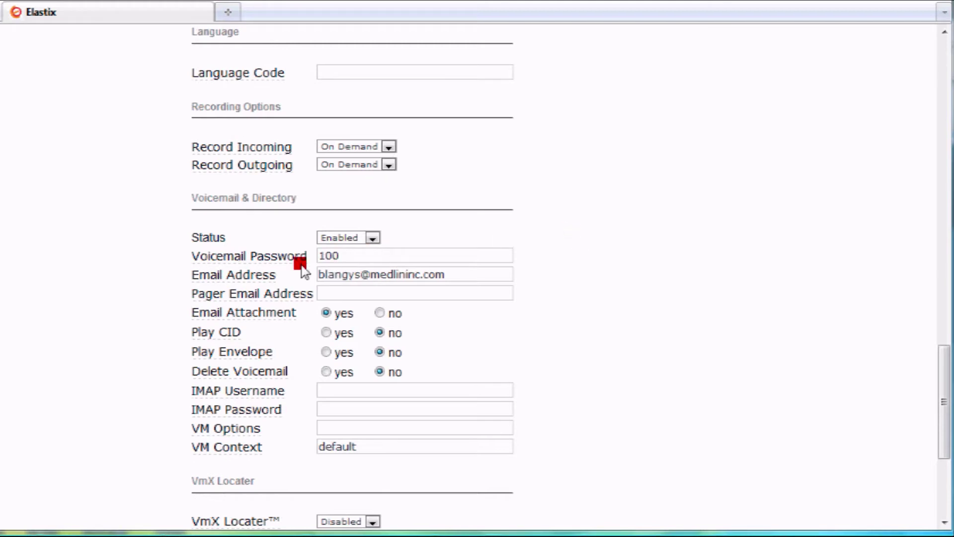
left_click(353, 260)
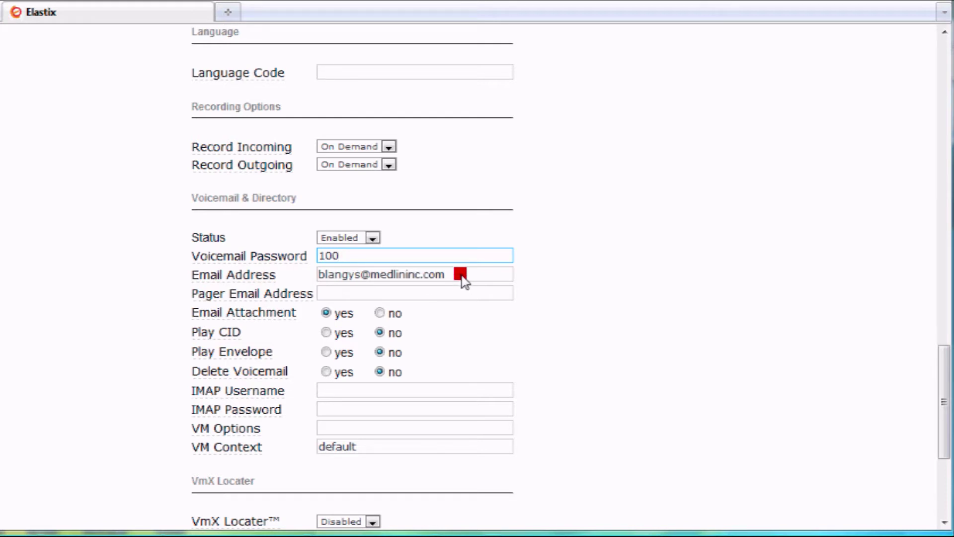
left_click(461, 278)
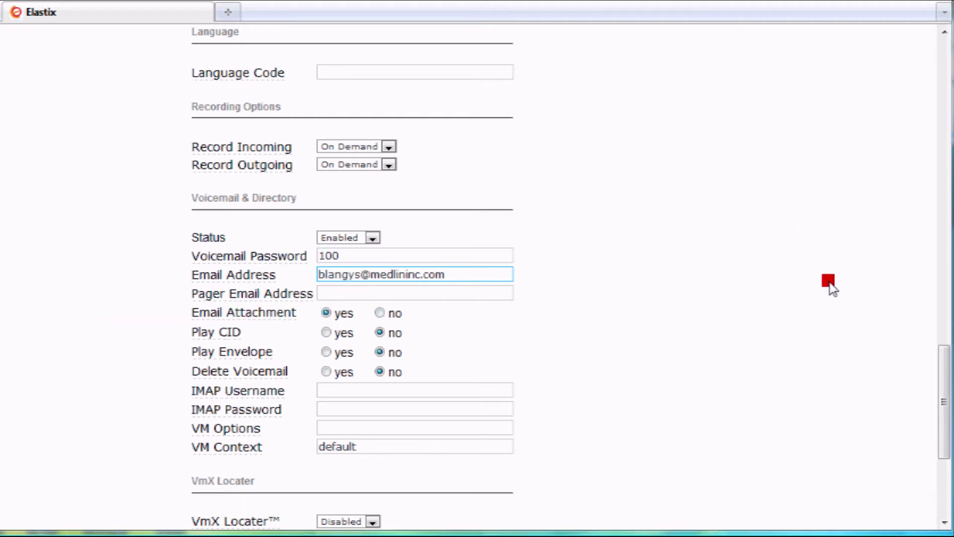
left_click_drag(943, 382, 927, 41)
Open extension 200's Follow Me settings, showing ringallv2, ring time 20 and list 200.
left_click(385, 179)
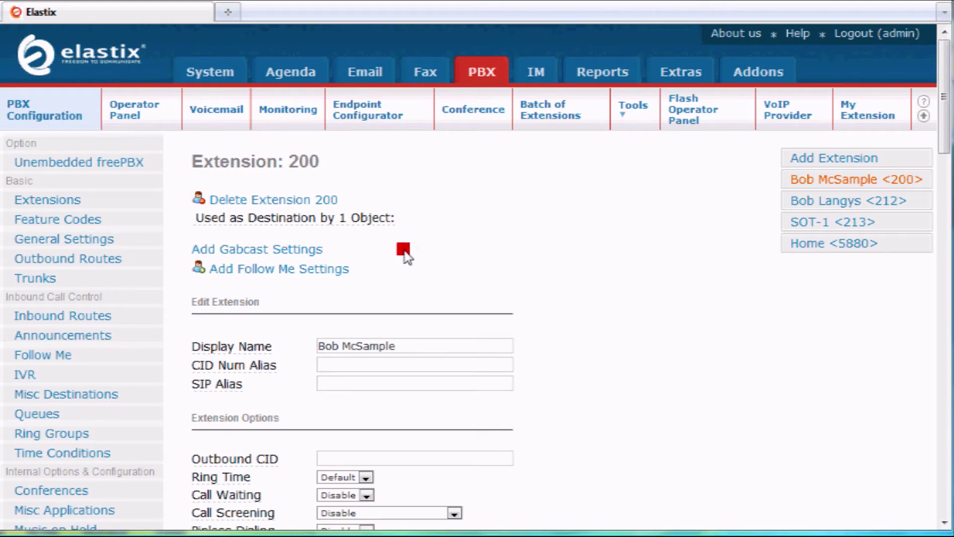
left_click(325, 272)
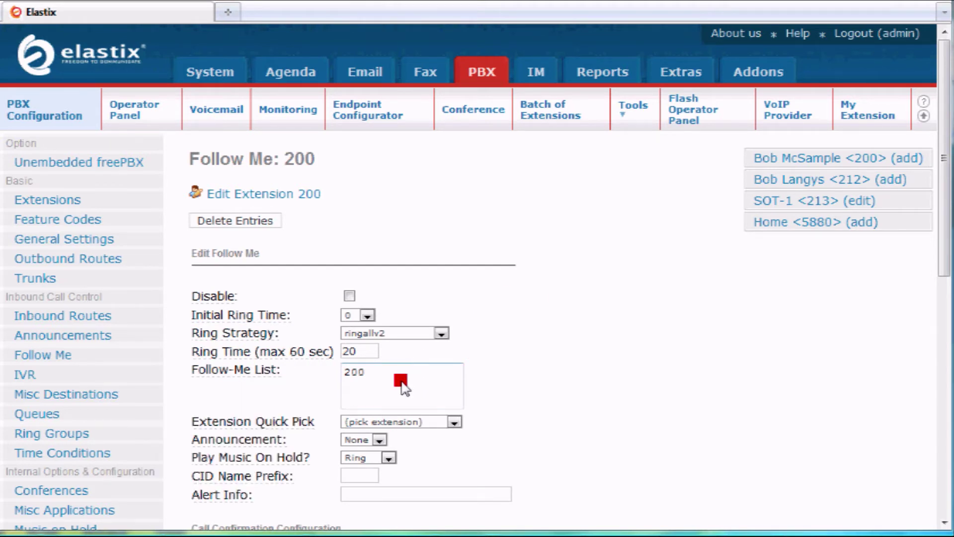
Add 213 and an external cell number ending in # to the Follow-Me list, keeping ringallv2.
left_click(387, 377)
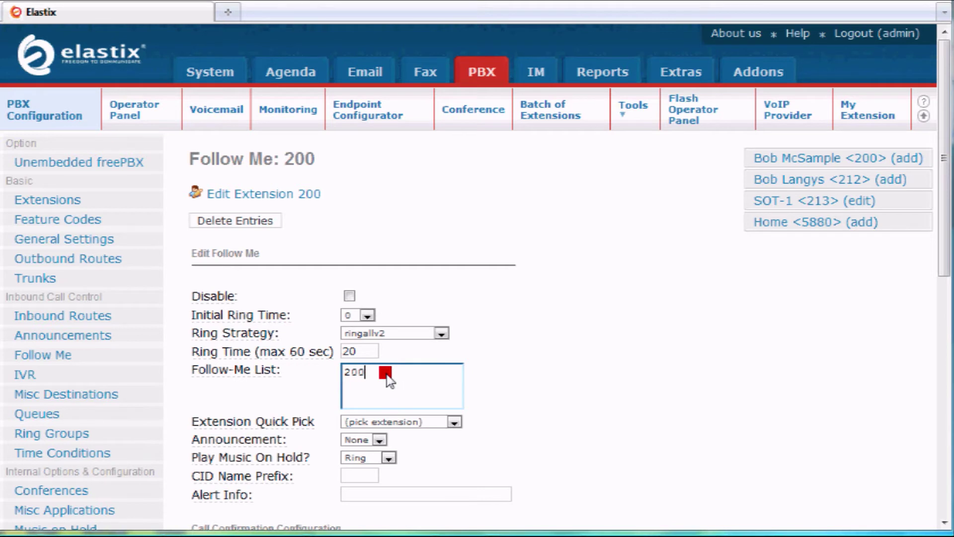
key("Return")
type("213")
key("Return")
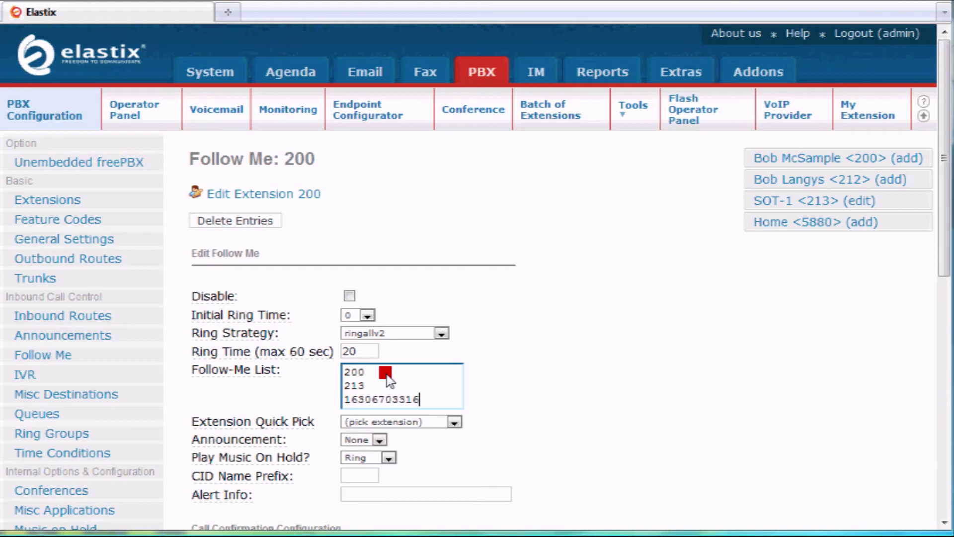
type("#")
left_click(442, 334)
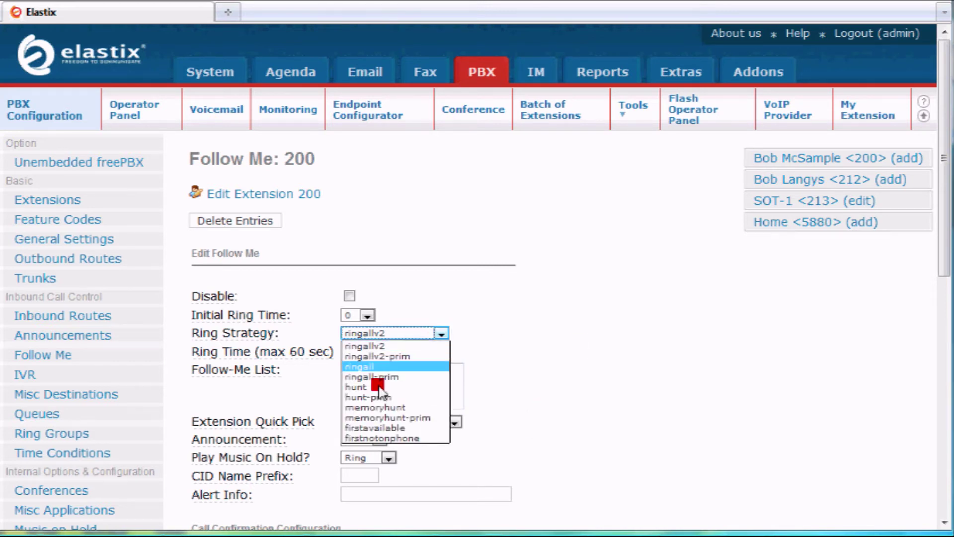
left_click(564, 306)
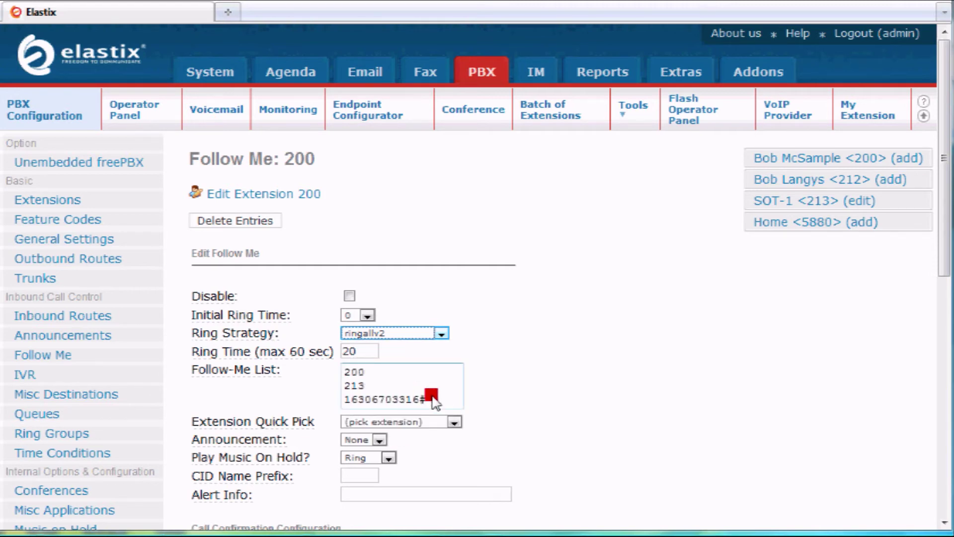
Submit and apply the Follow Me changes, then return to editing extension 200.
left_click_drag(945, 212, 704, 290)
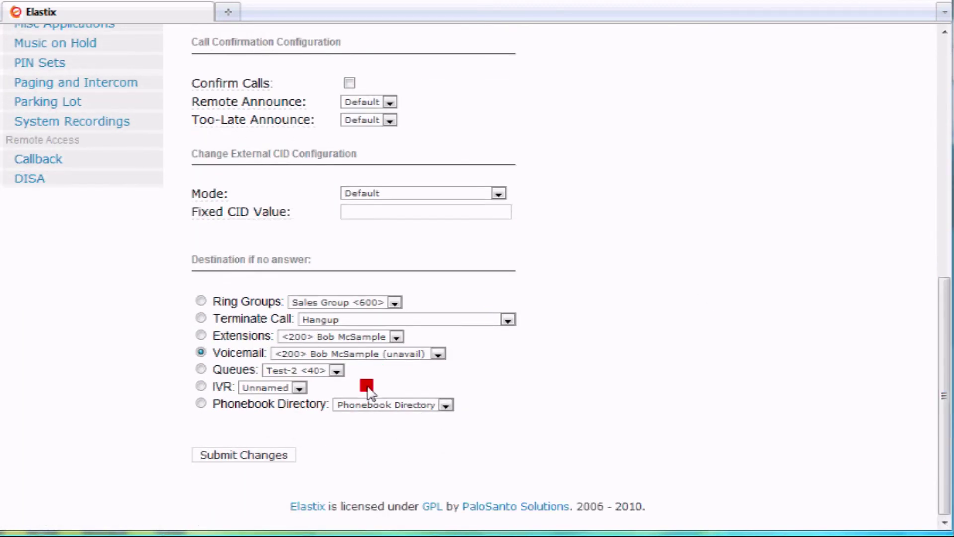
left_click(265, 455)
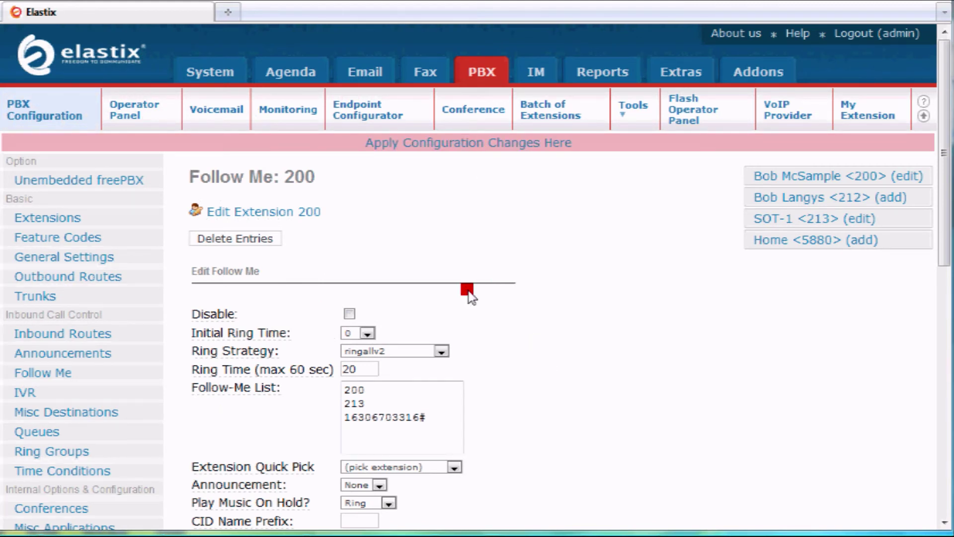
left_click(494, 143)
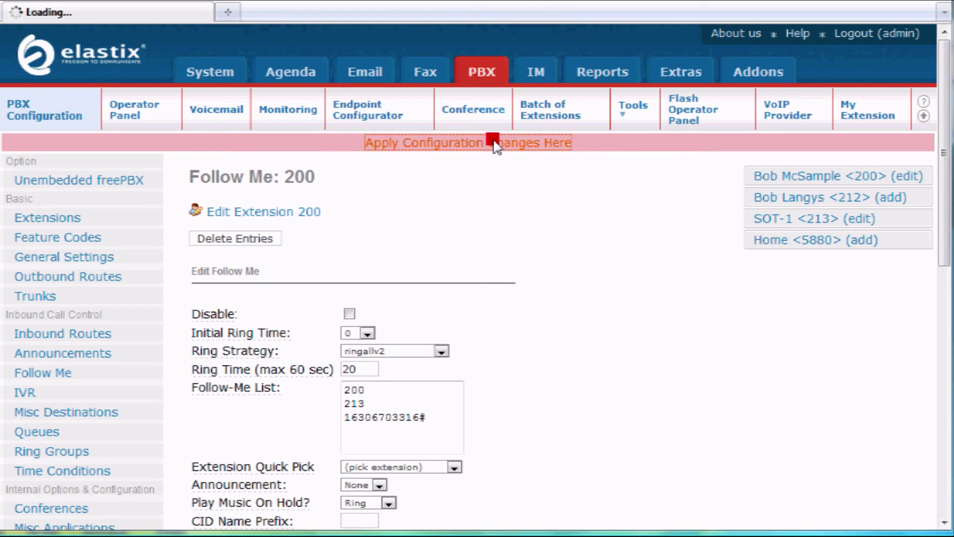
left_click(279, 195)
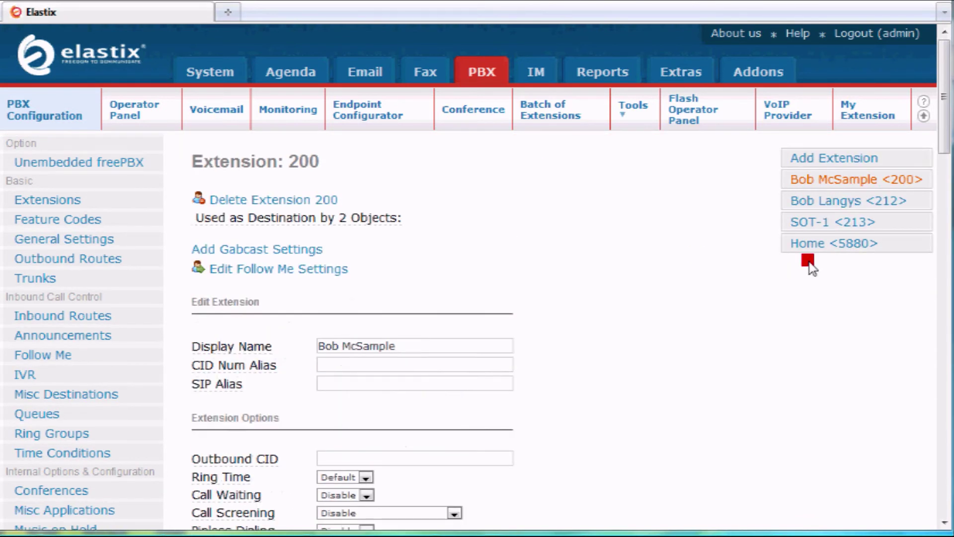
Enter 5555 as extension 200's inbound DID and scroll down to the Submit button.
left_click_drag(941, 139, 892, 206)
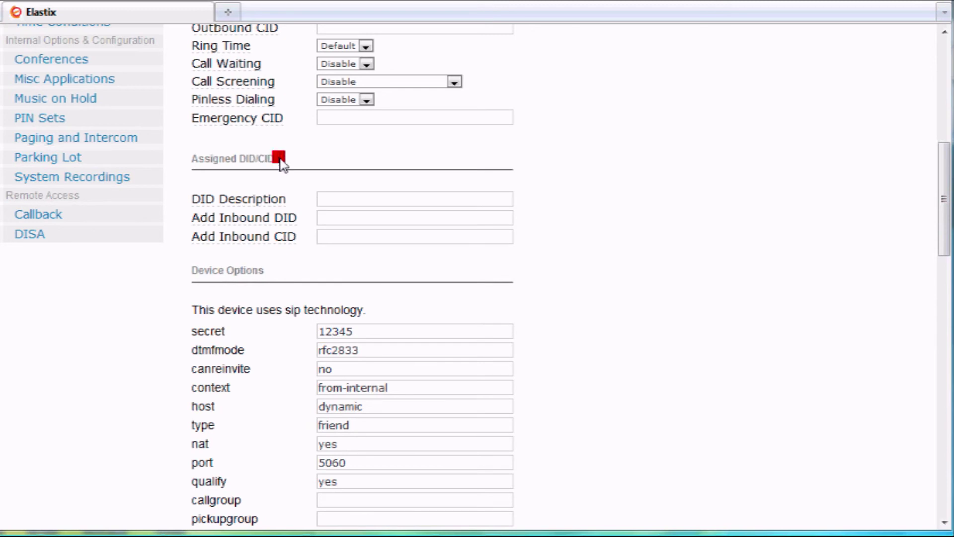
mouse_move(265, 237)
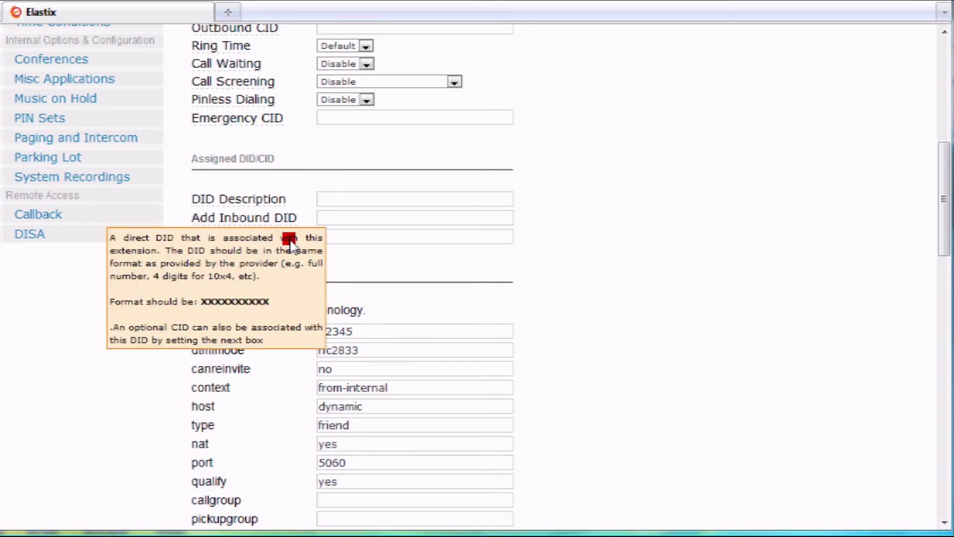
left_click(375, 217)
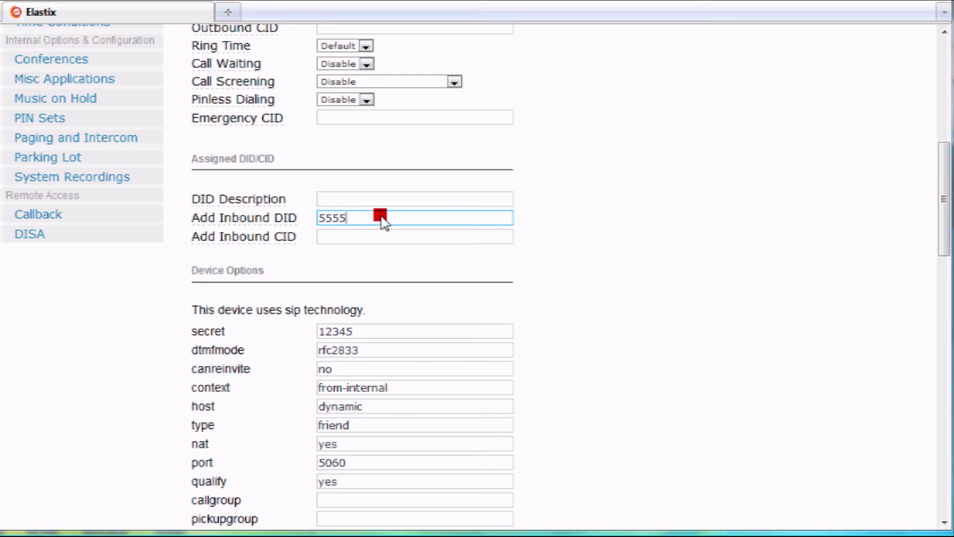
left_click(664, 211)
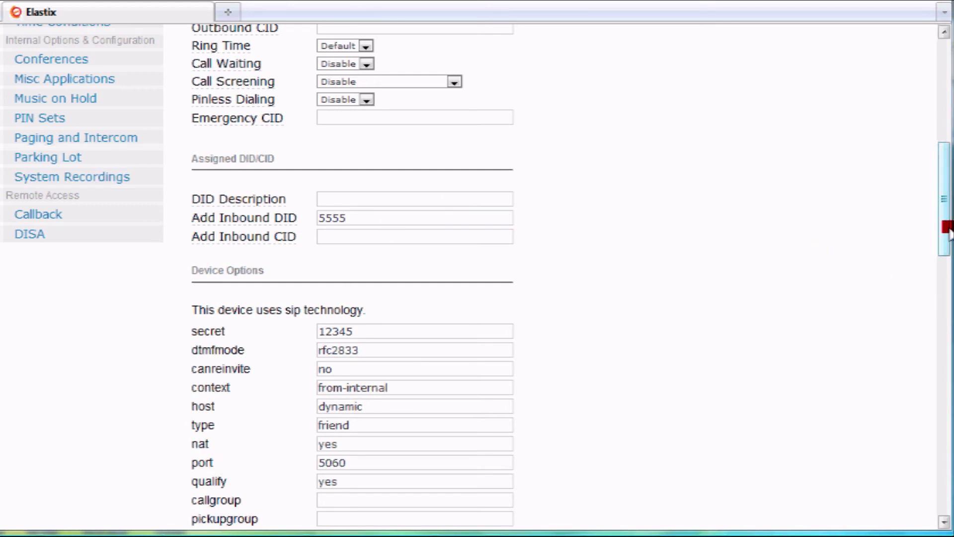
left_click(375, 219)
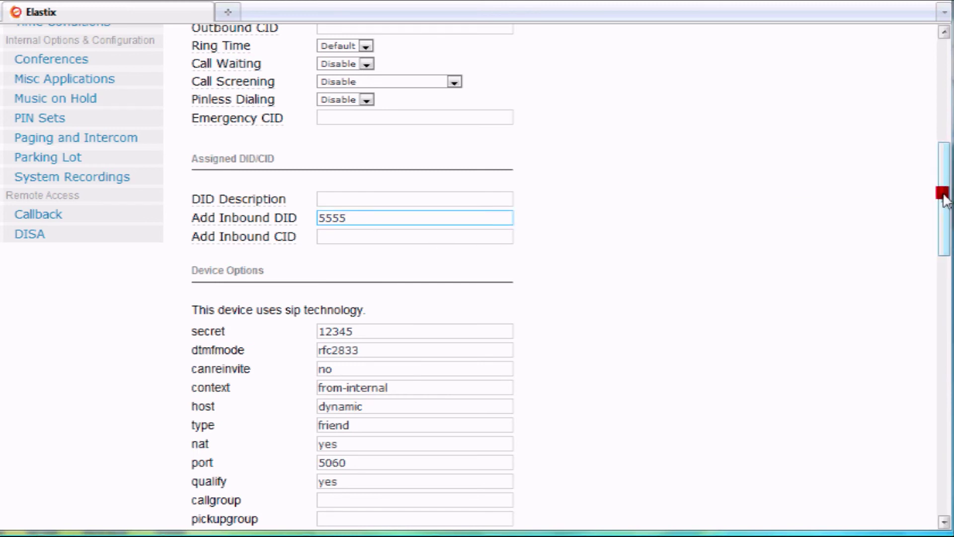
left_click_drag(940, 226, 944, 464)
Submit extension 200, apply the configuration, and confirm 5555 appears as its assigned inbound DID.
left_click(234, 455)
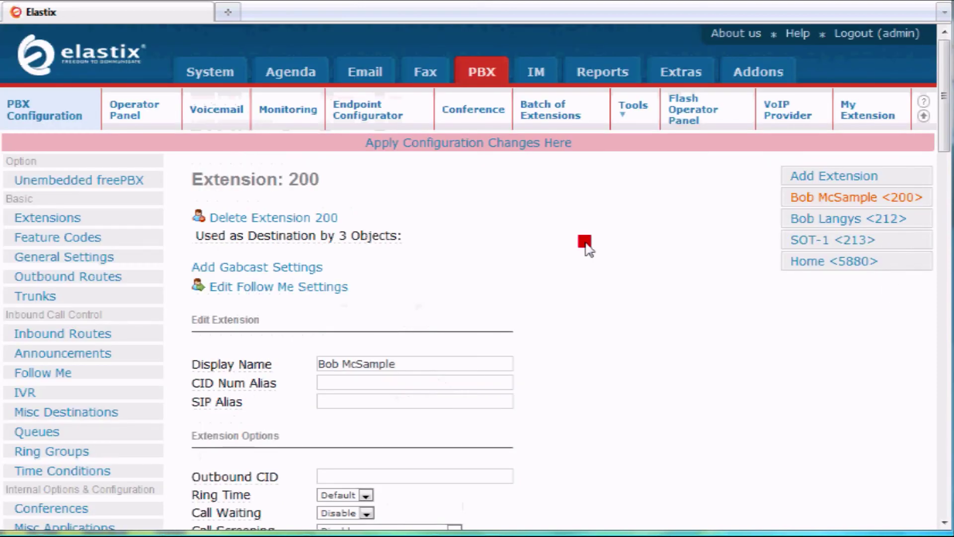
left_click(456, 144)
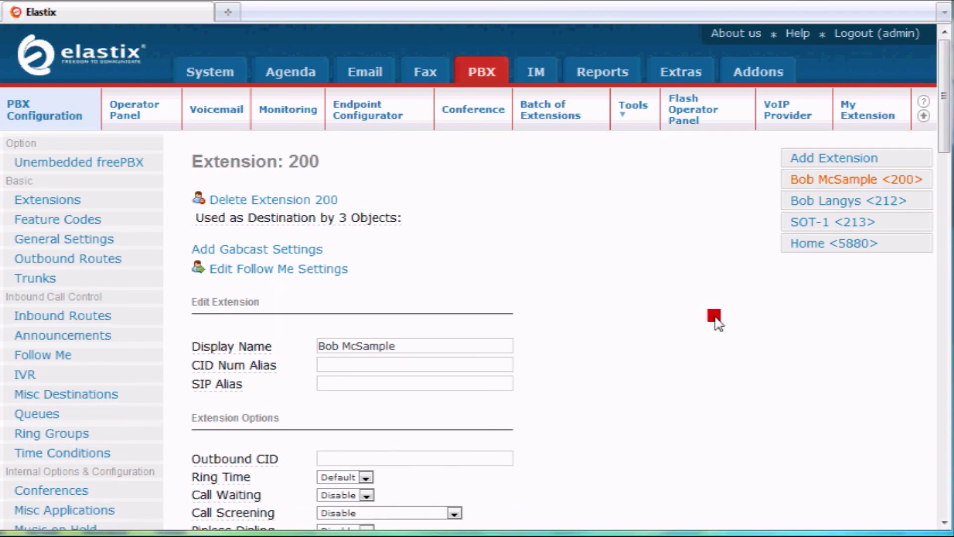
left_click_drag(944, 105, 941, 222)
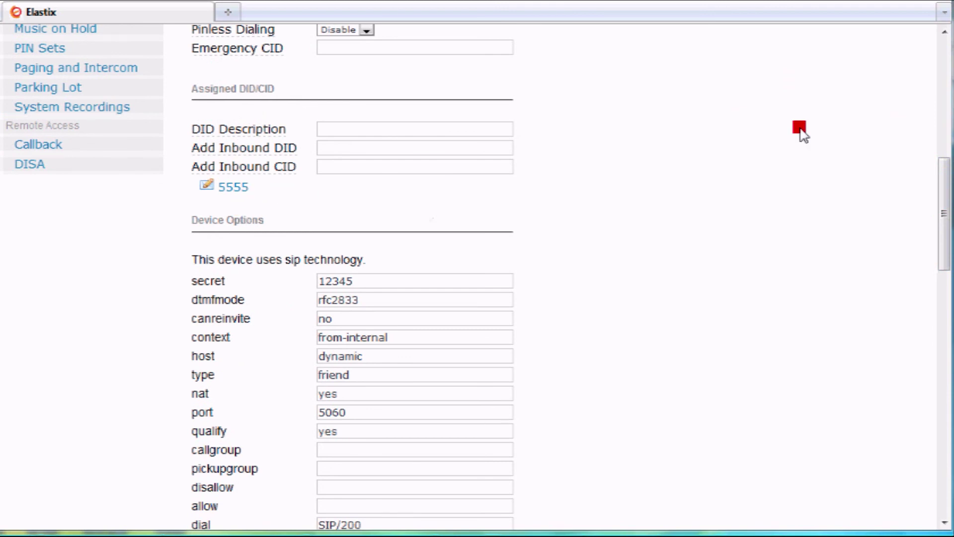
left_click_drag(947, 206, 948, 97)
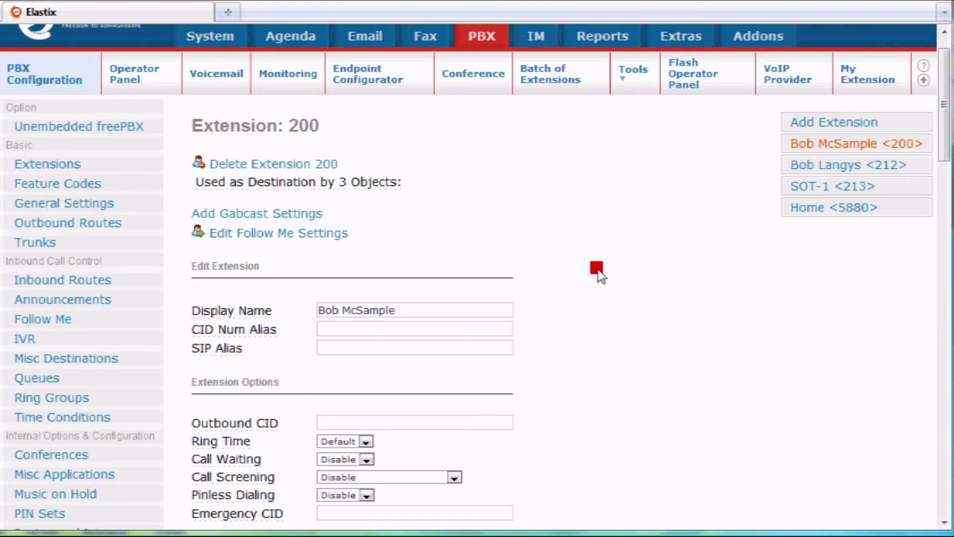